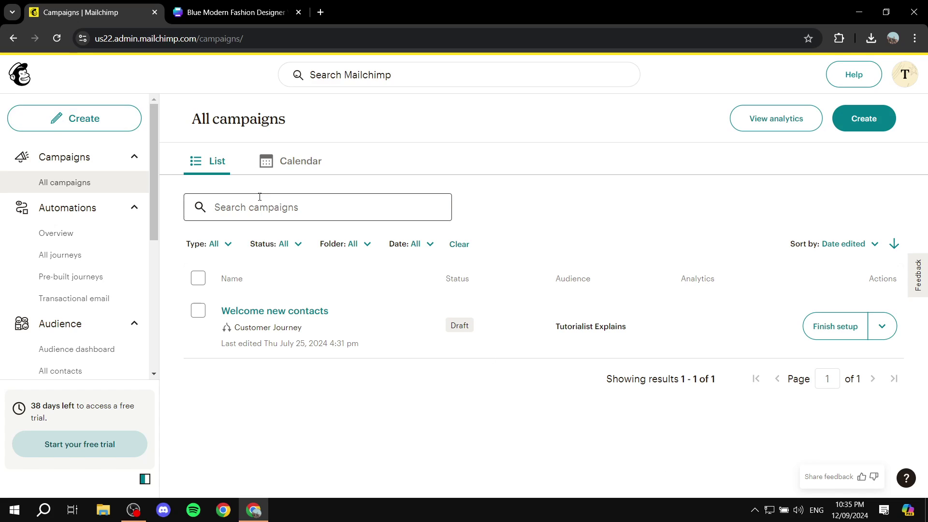
Check the teal Canva design, then create a new Regular email campaign in Mailchimp.
click(233, 12)
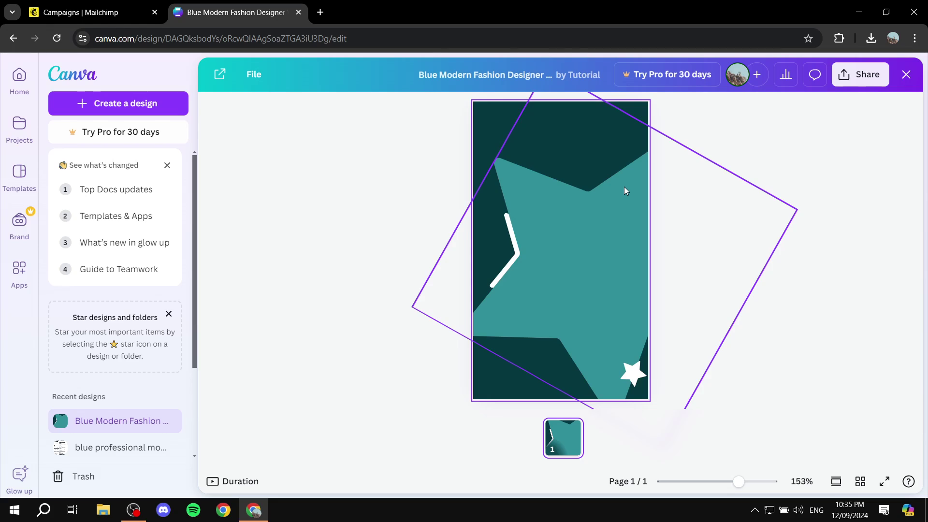
click(102, 8)
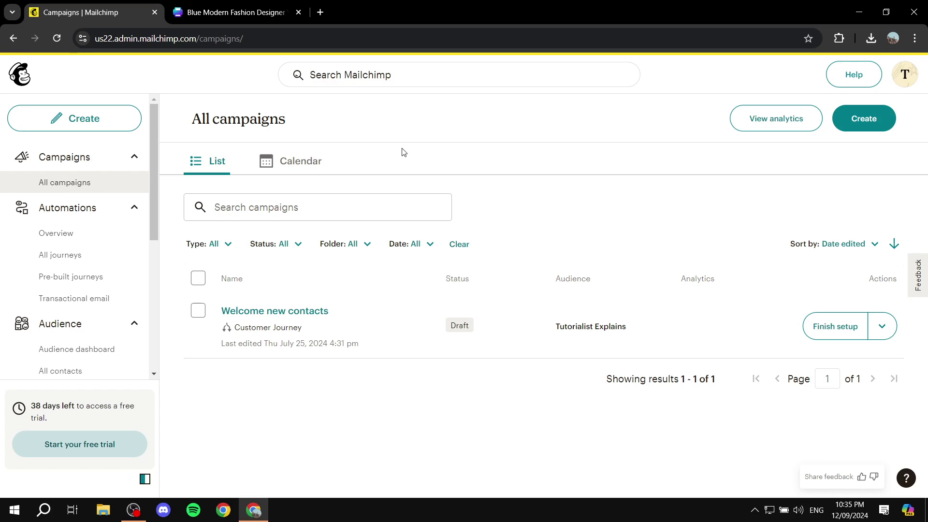
click(863, 122)
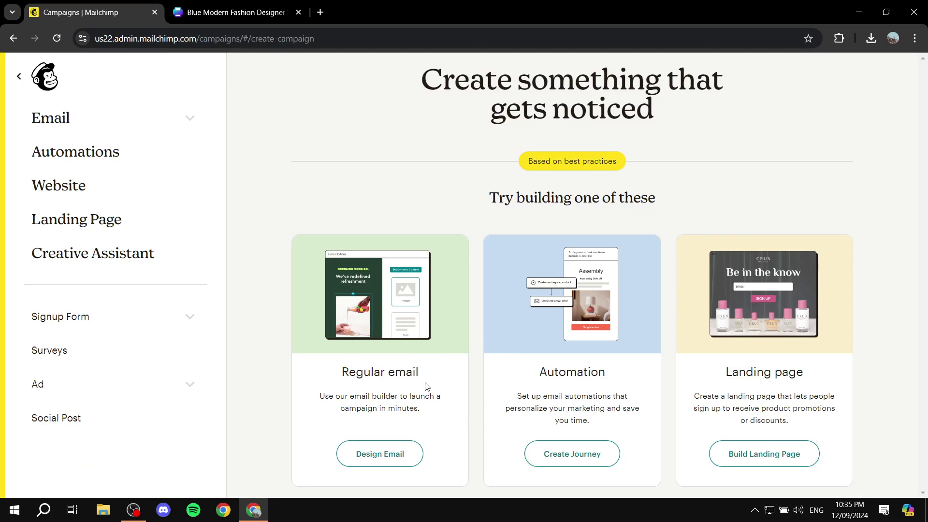
click(379, 454)
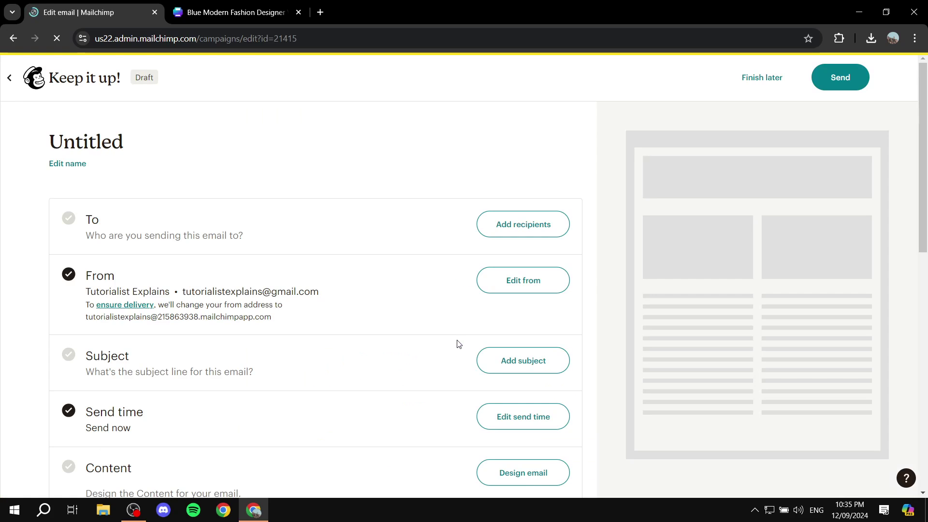
scroll(340, 322, down, 3)
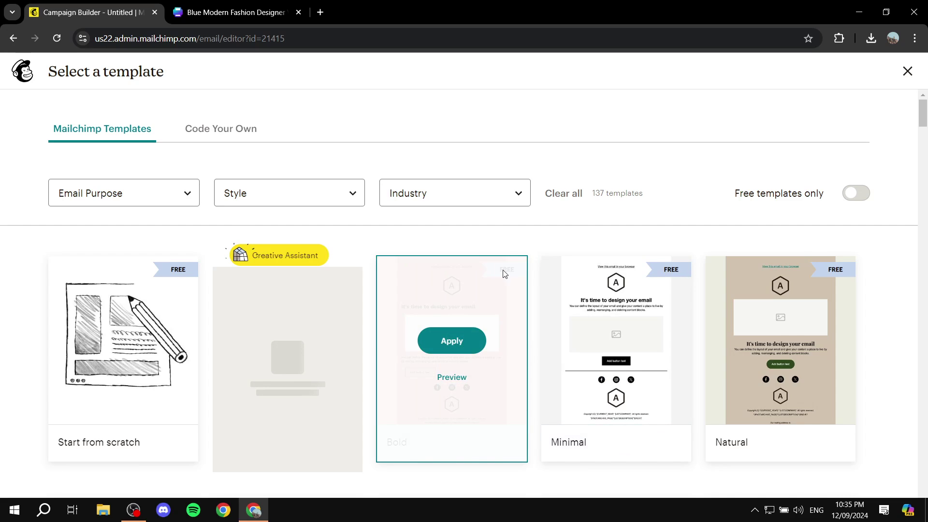
Apply the Bold template to the new email.
click(452, 341)
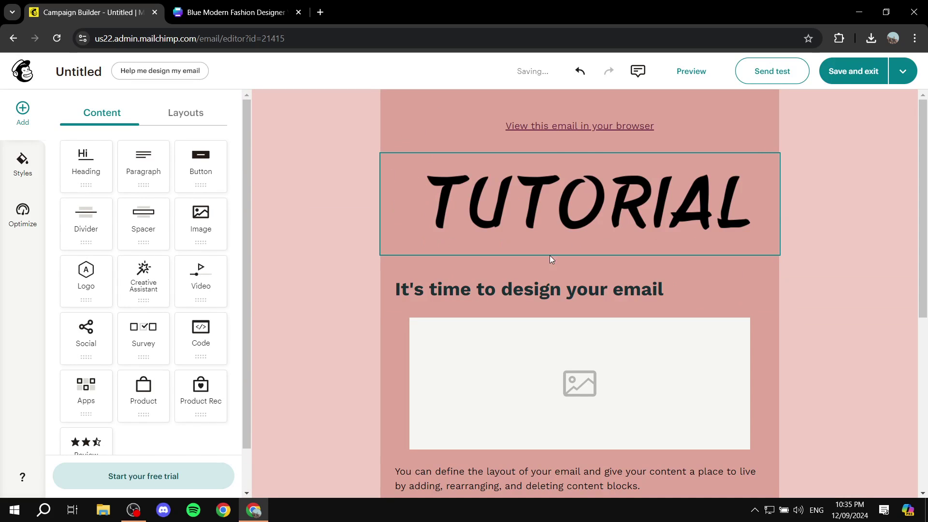
scroll(536, 246, down, 2)
scroll(604, 333, up, 2)
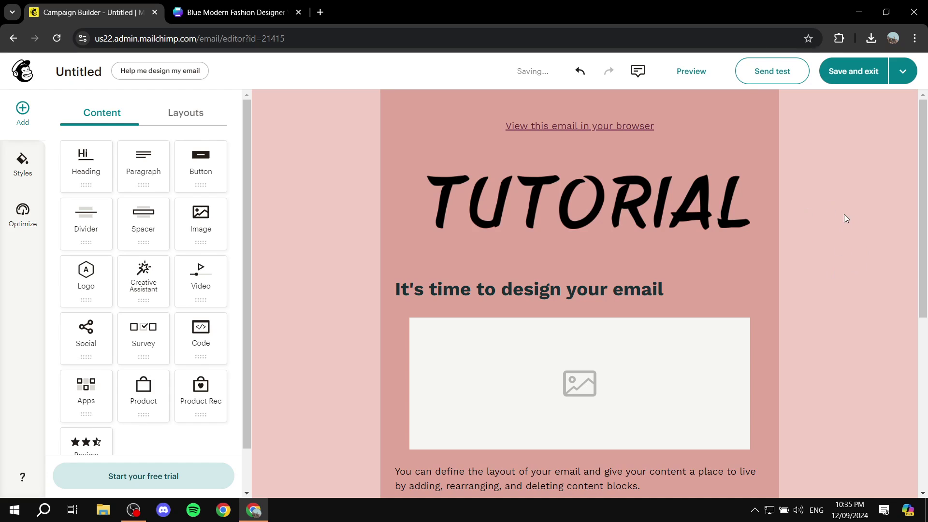
scroll(844, 217, down, 4)
scroll(843, 276, up, 4)
Open Styles, preview the Mobile settings, and return to the Desktop style settings.
click(23, 163)
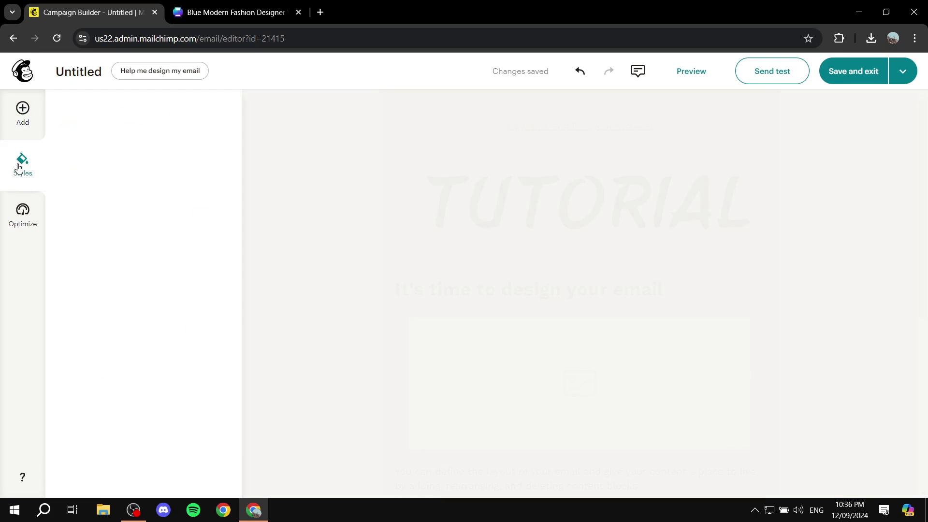
click(205, 108)
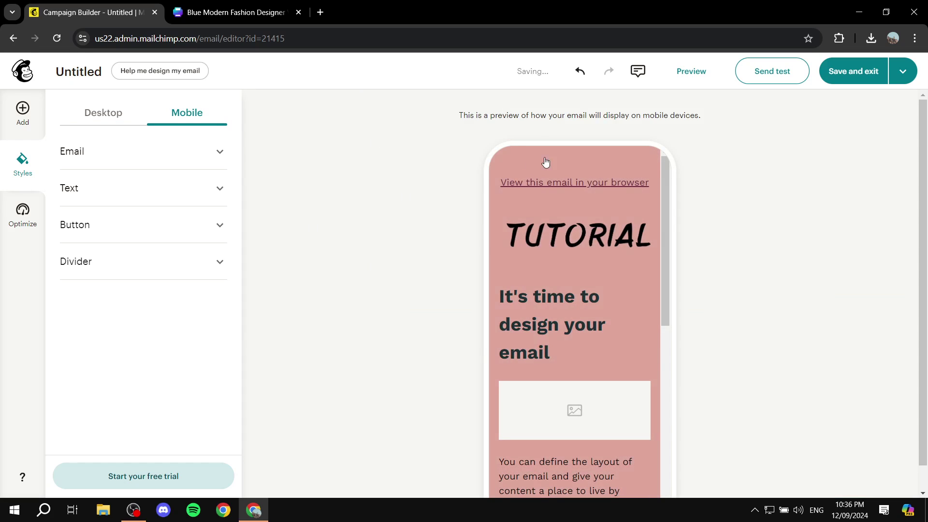
scroll(592, 248, down, 10)
scroll(588, 268, up, 10)
click(103, 114)
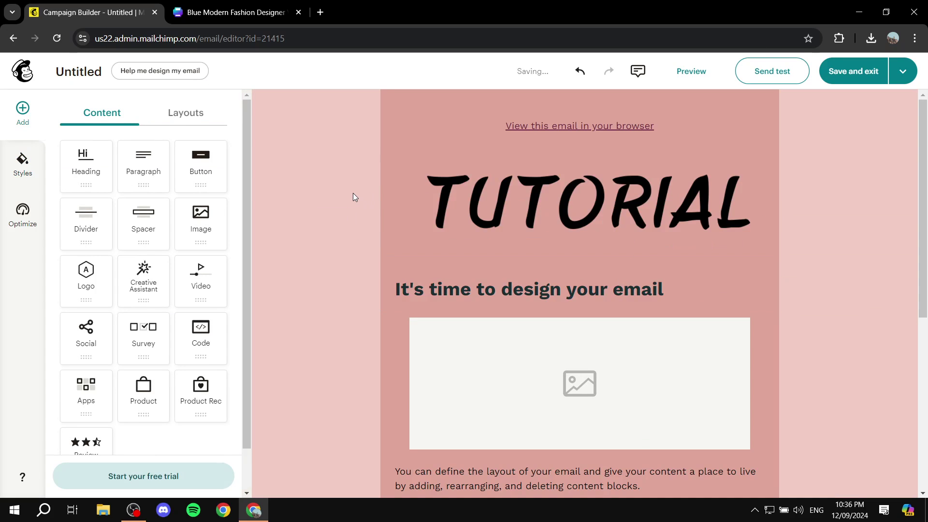
click(21, 167)
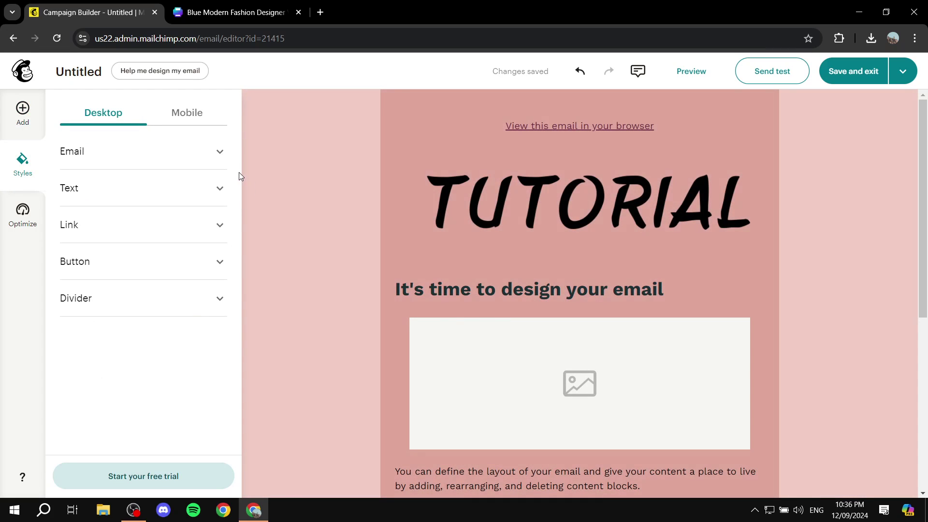
Set the email body colour to grey.
click(221, 158)
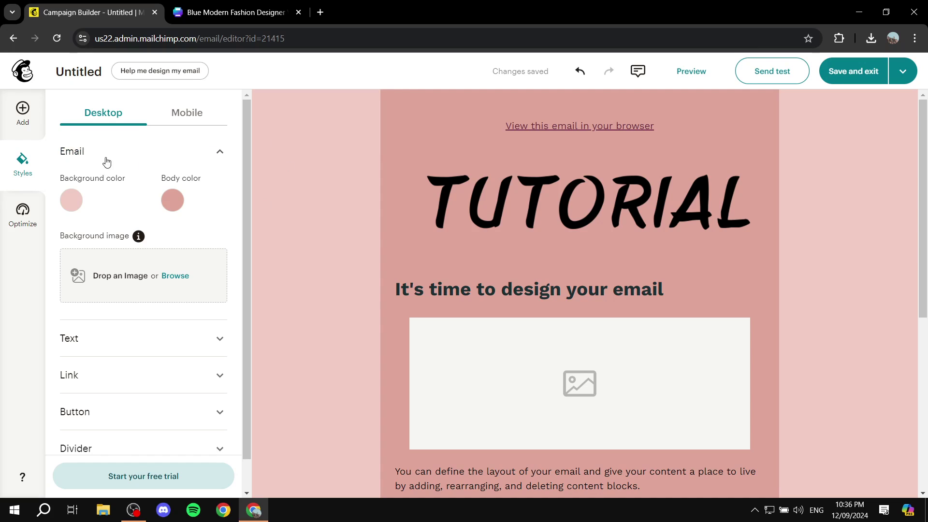
drag(66, 182, 129, 184)
click(140, 182)
drag(162, 180, 203, 181)
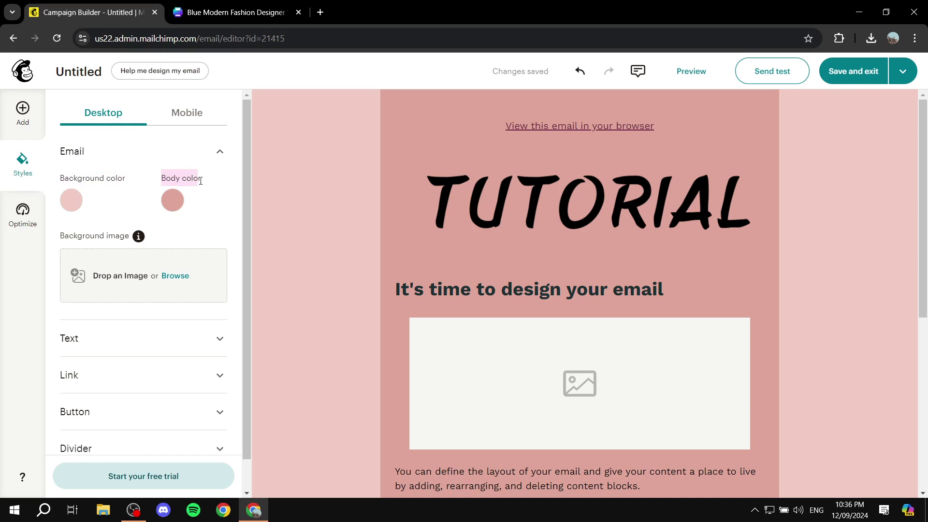
click(172, 200)
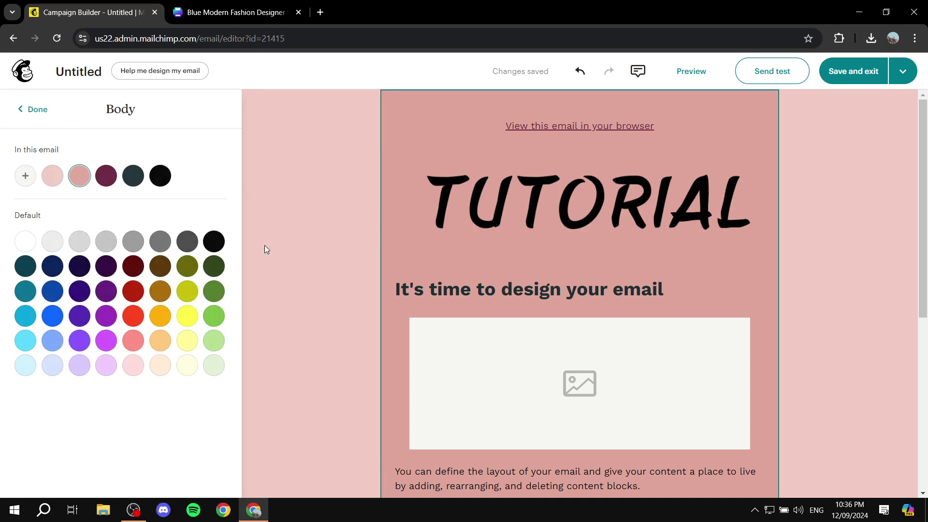
click(132, 242)
click(289, 202)
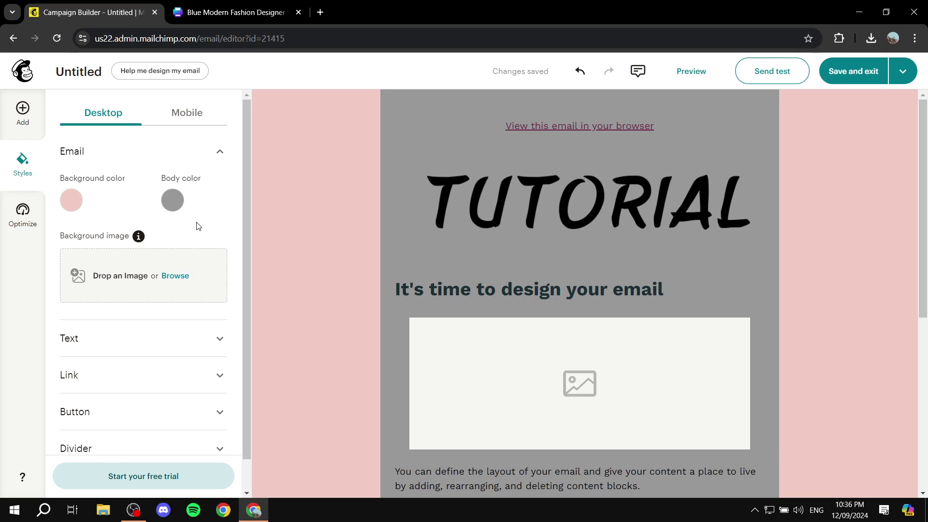
Set the outer background colour to white after briefly trying black.
click(72, 203)
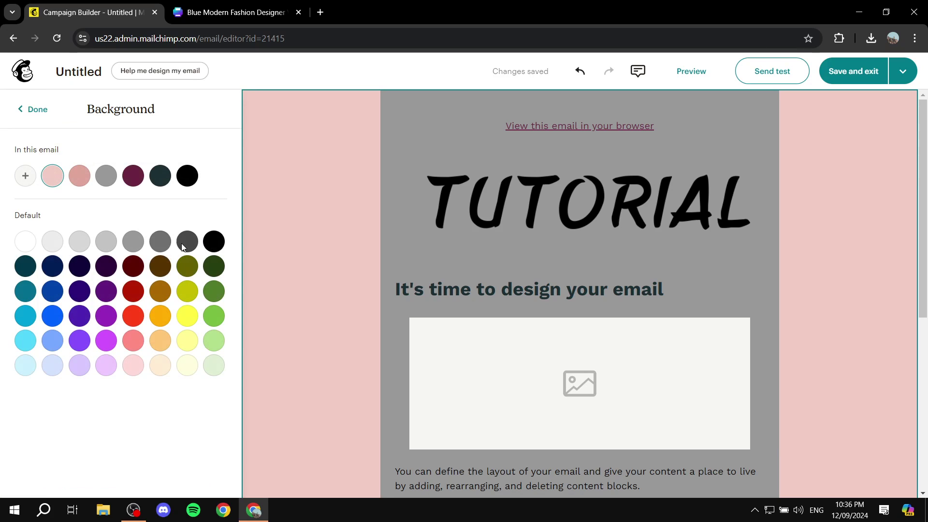
click(214, 241)
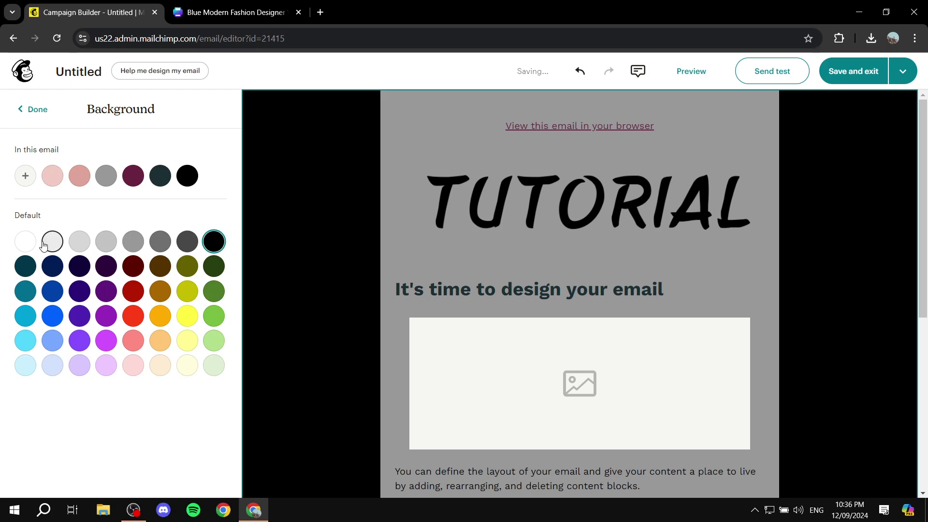
click(26, 241)
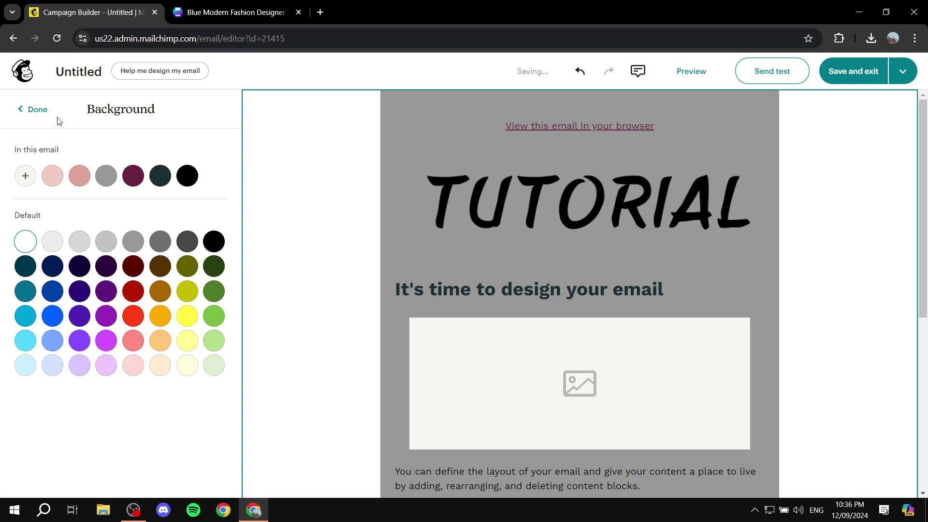
click(35, 115)
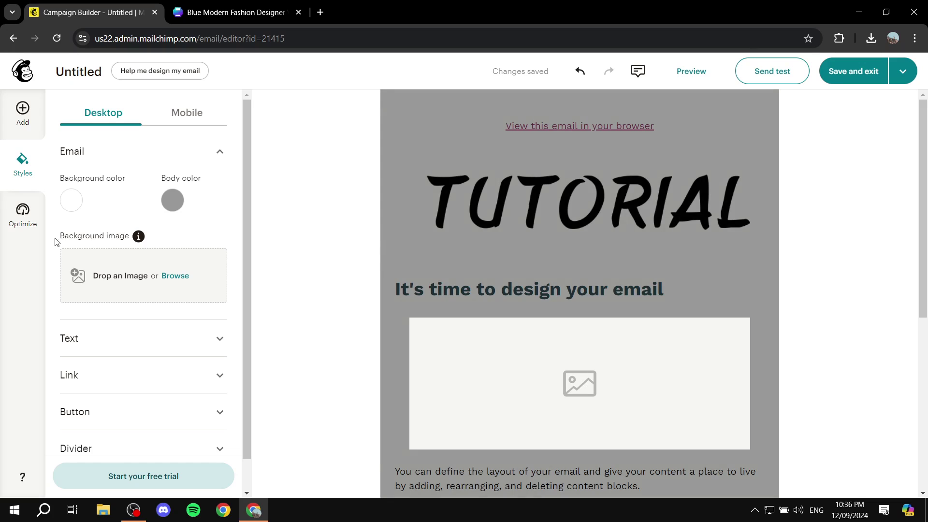
Insert 'Blue Modern Fashion Designer Vertical Business Card.png' from Content Studio as the background image.
drag(55, 239, 177, 233)
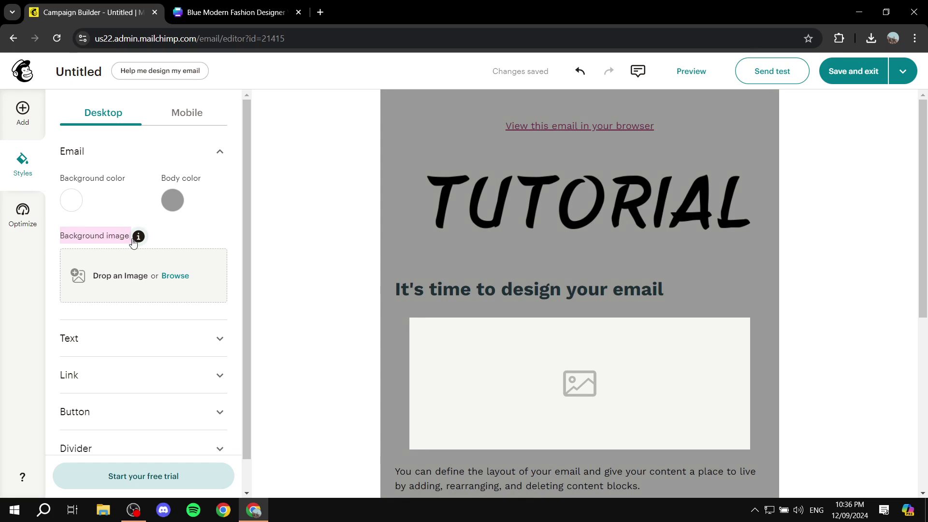
click(177, 234)
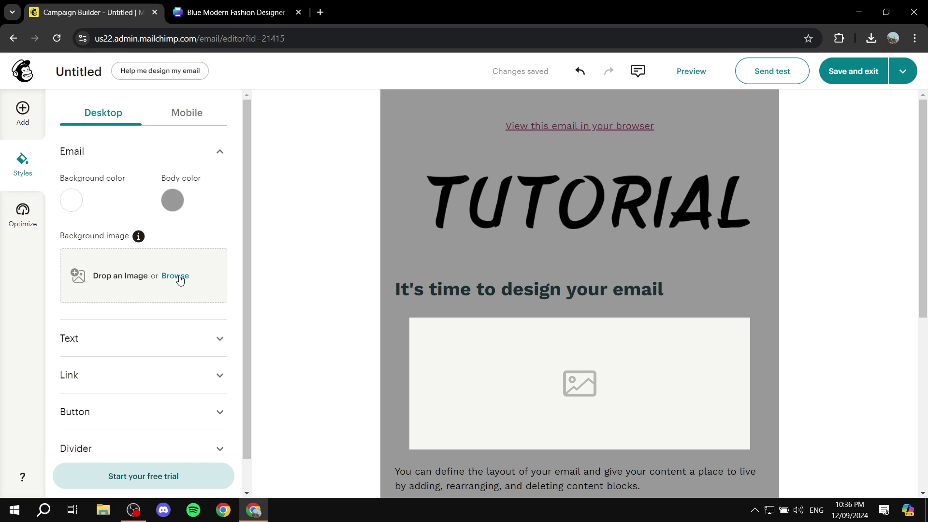
click(179, 276)
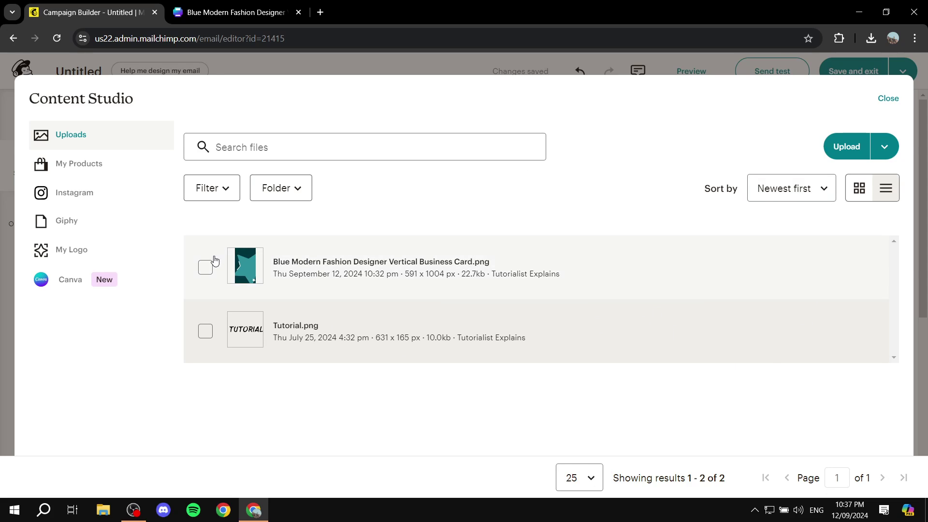
click(205, 267)
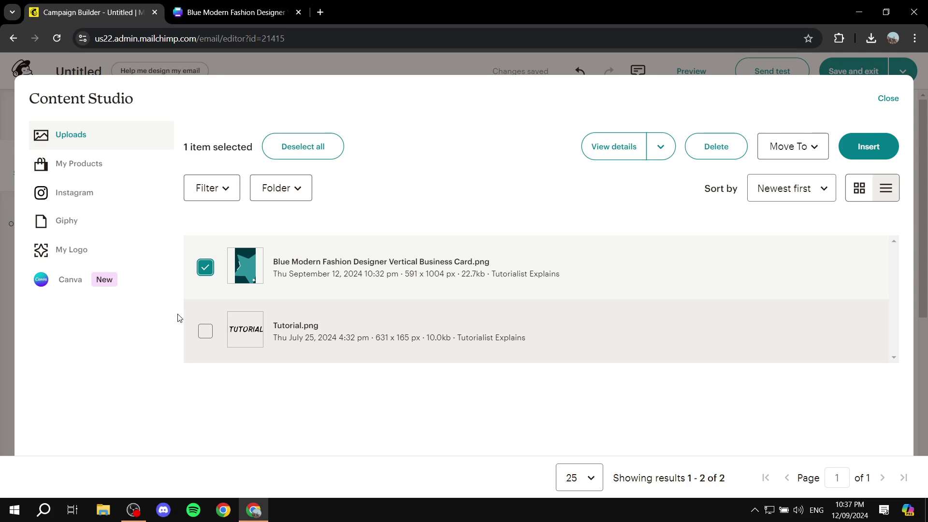
click(885, 150)
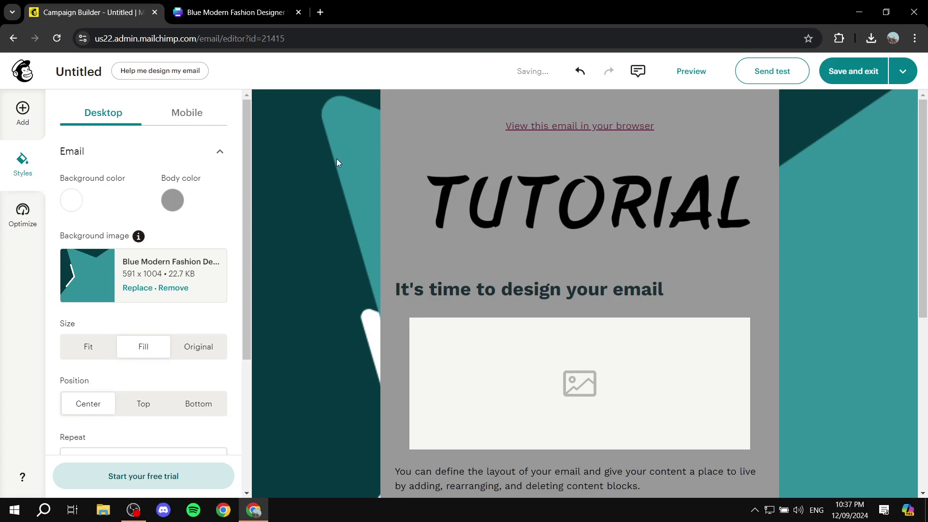
scroll(389, 219, down, 2)
scroll(355, 235, down, 3)
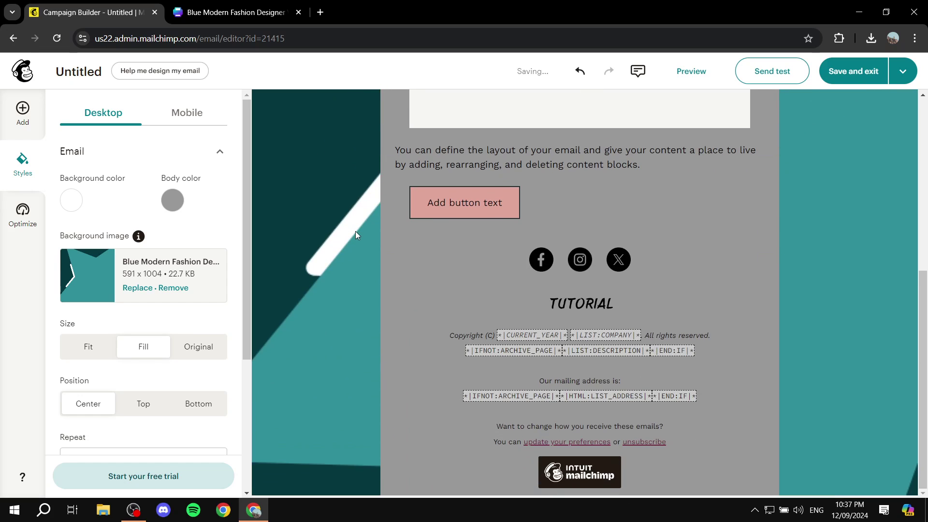
scroll(359, 247, up, 2)
scroll(324, 262, up, 3)
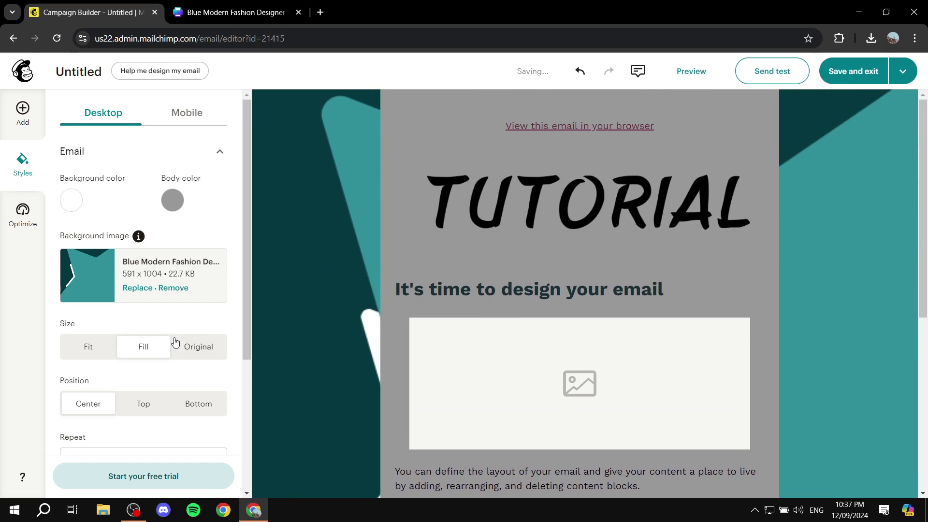
Compare the Fit, Original and Fill background image sizes, keeping Fill.
click(88, 347)
click(200, 347)
click(87, 347)
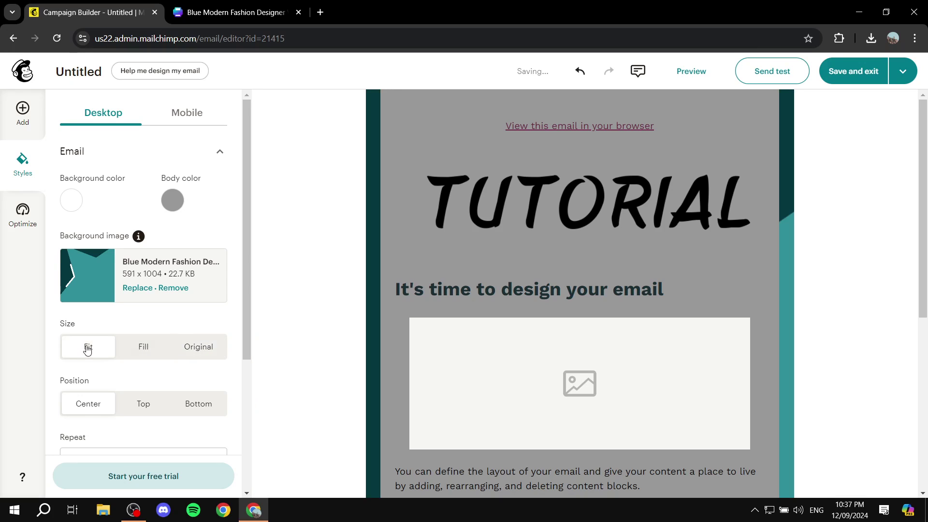
click(143, 347)
click(198, 347)
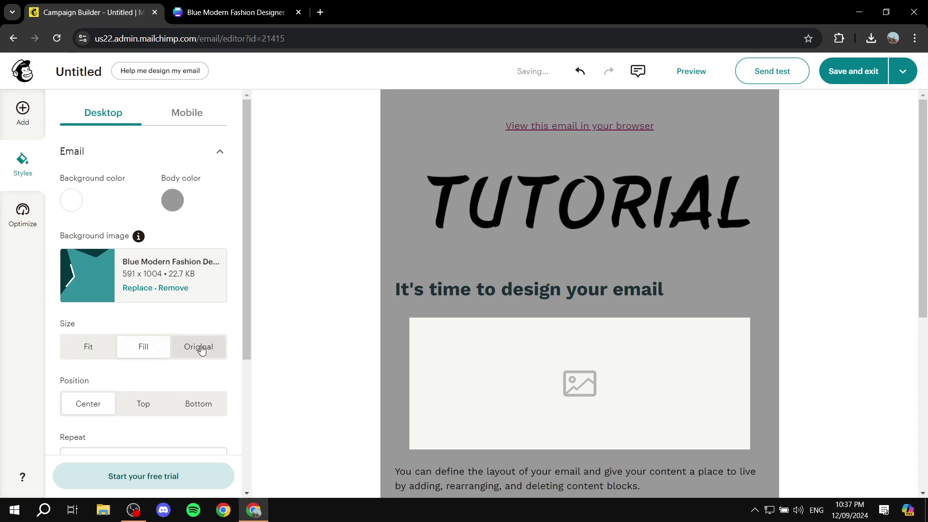
click(142, 347)
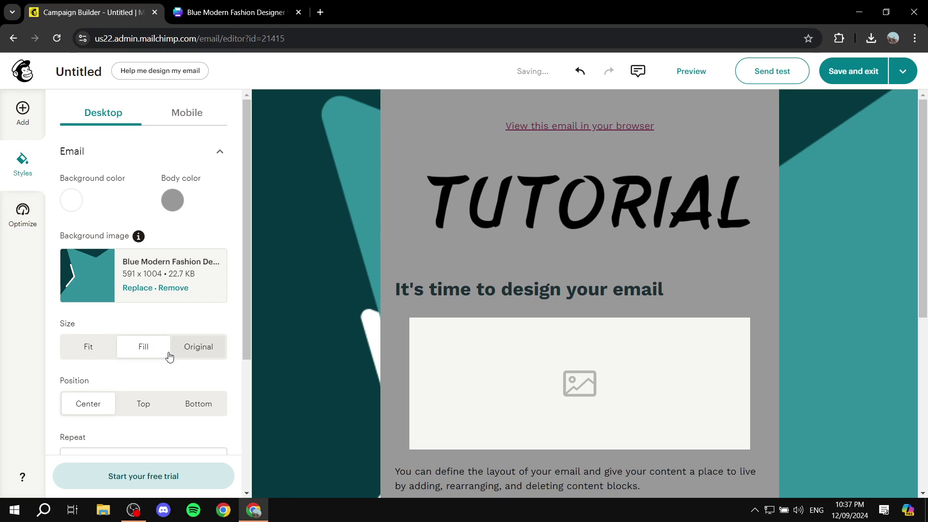
click(98, 355)
click(138, 351)
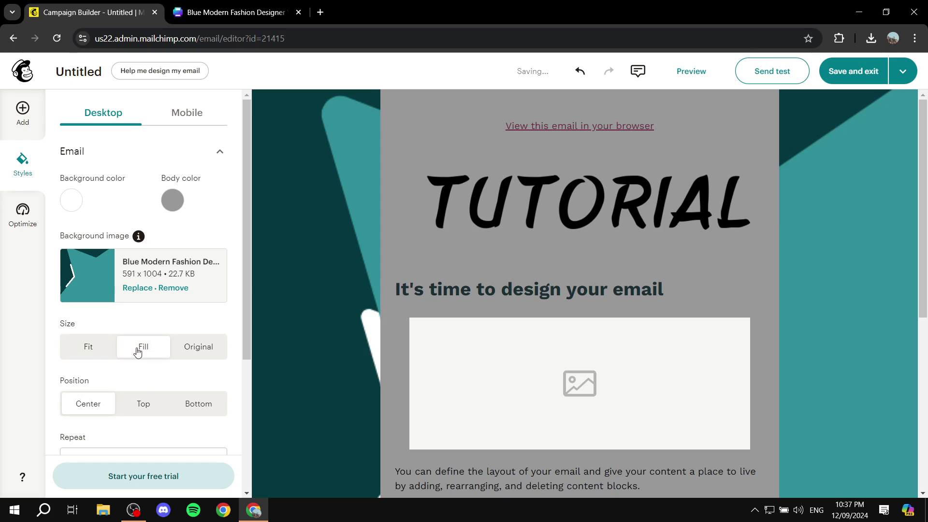
scroll(127, 345, down, 1)
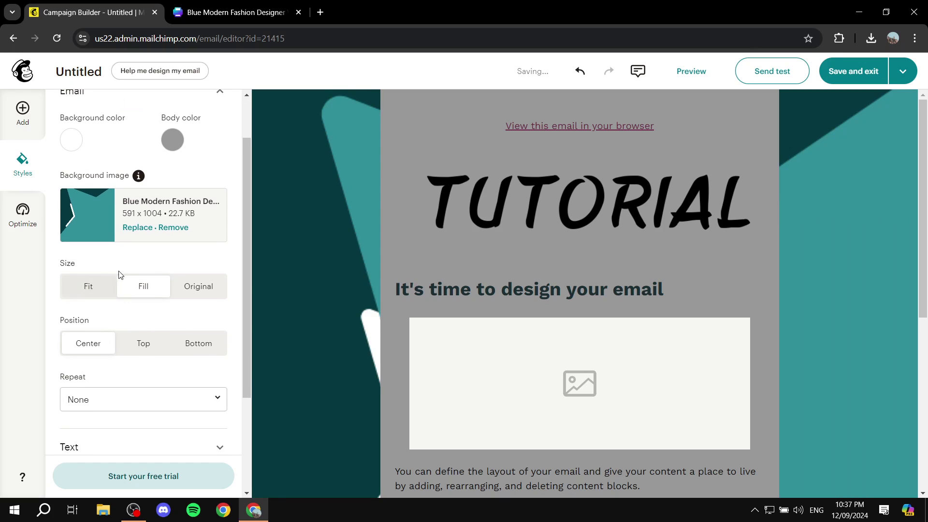
Set the background image position to Top after trying Center and Bottom.
click(137, 347)
click(107, 351)
click(156, 345)
click(194, 344)
click(145, 347)
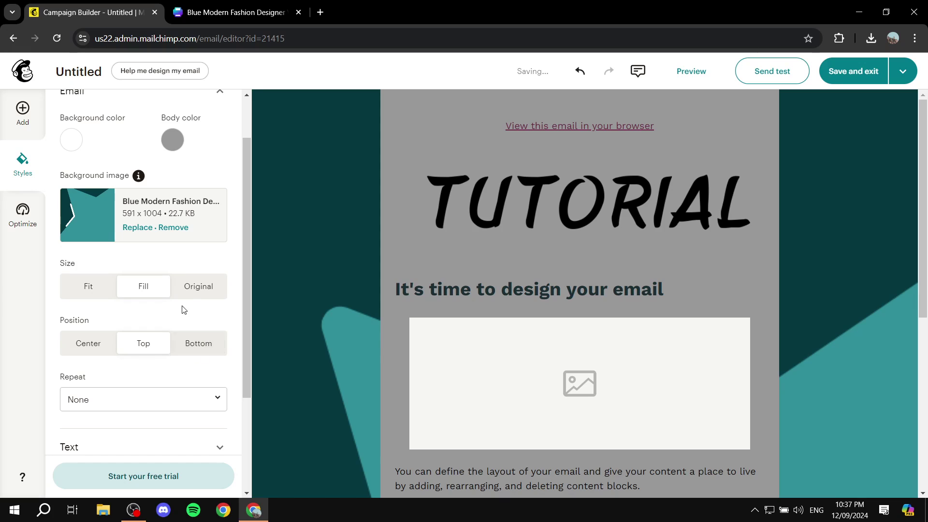
scroll(182, 303, down, 1)
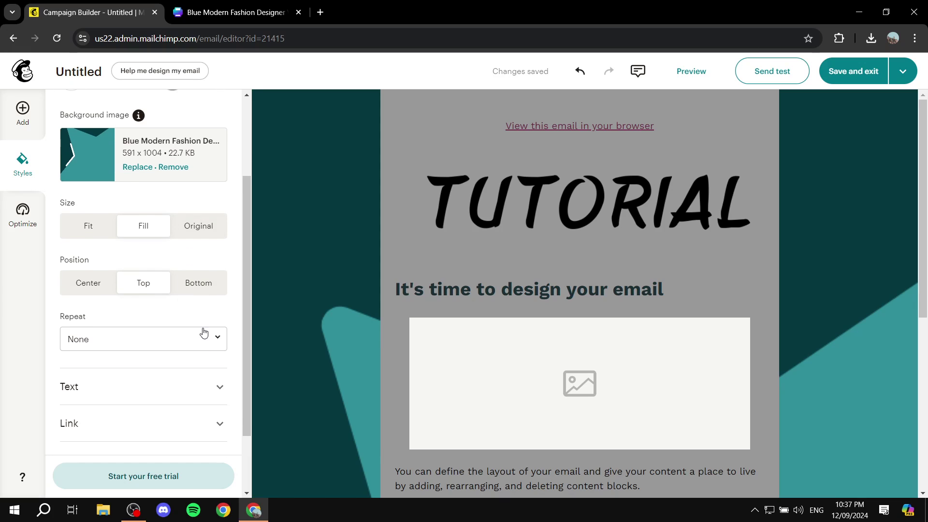
scroll(202, 319, up, 2)
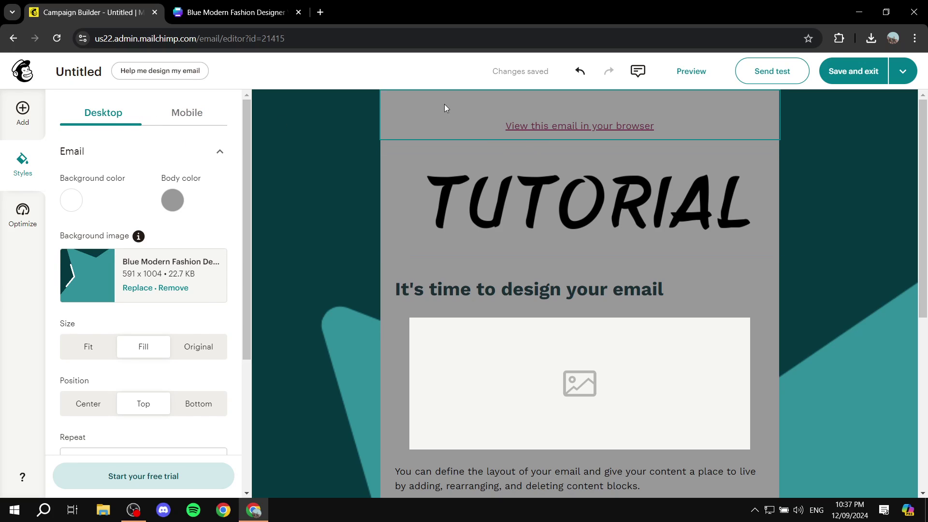
Give the 'View this email in your browser' text block a grey block background.
click(439, 118)
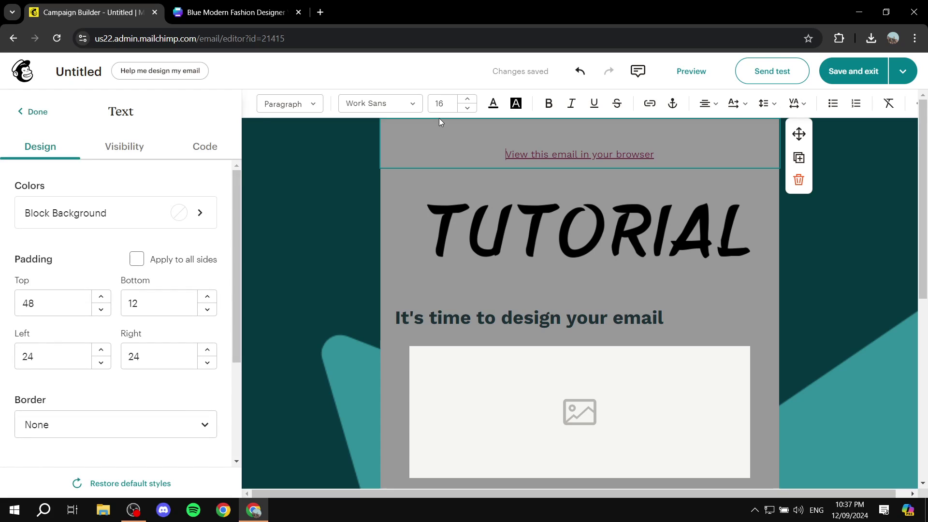
click(145, 214)
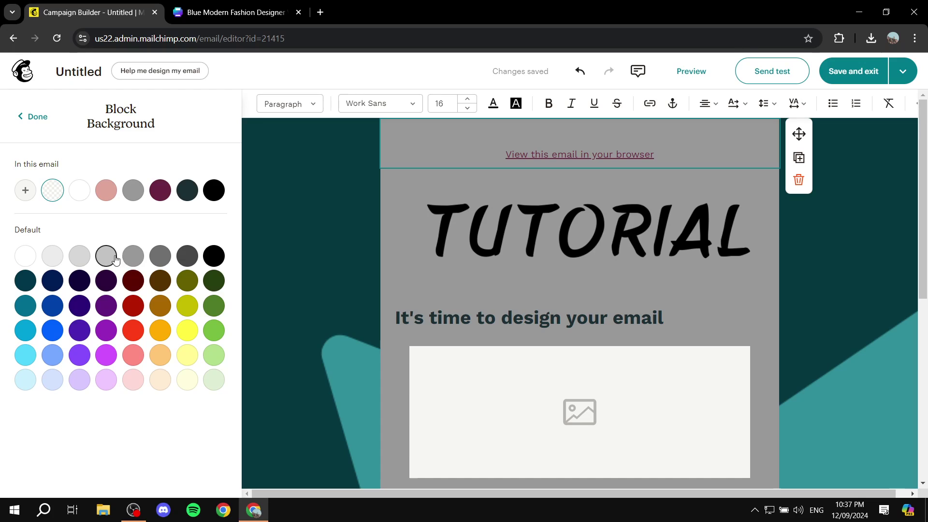
click(83, 256)
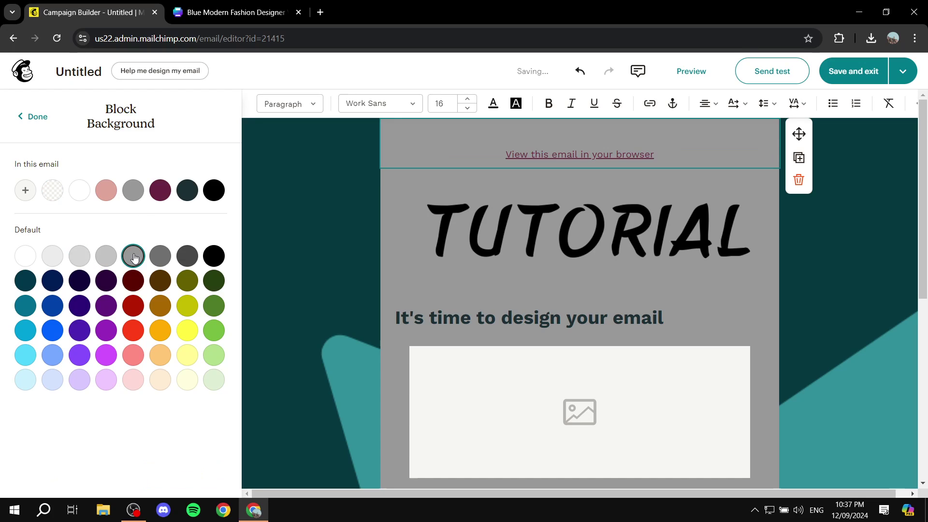
click(273, 249)
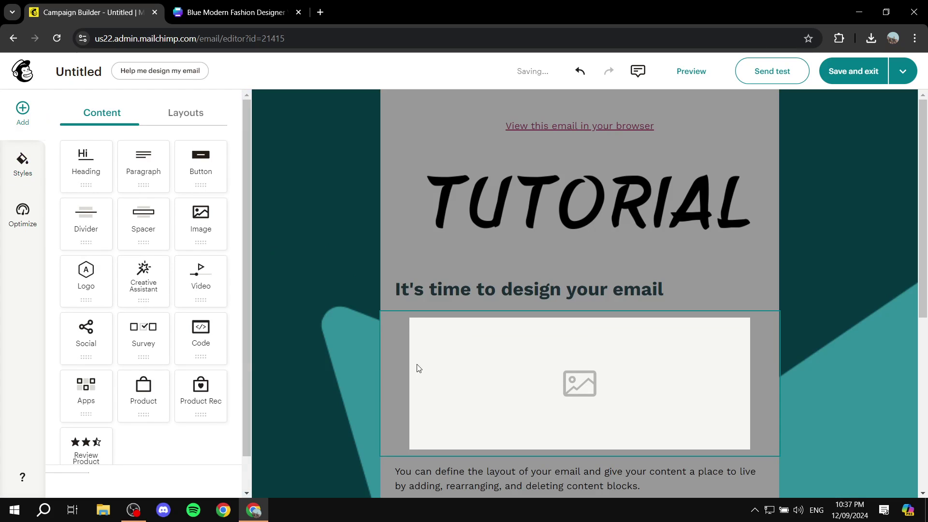